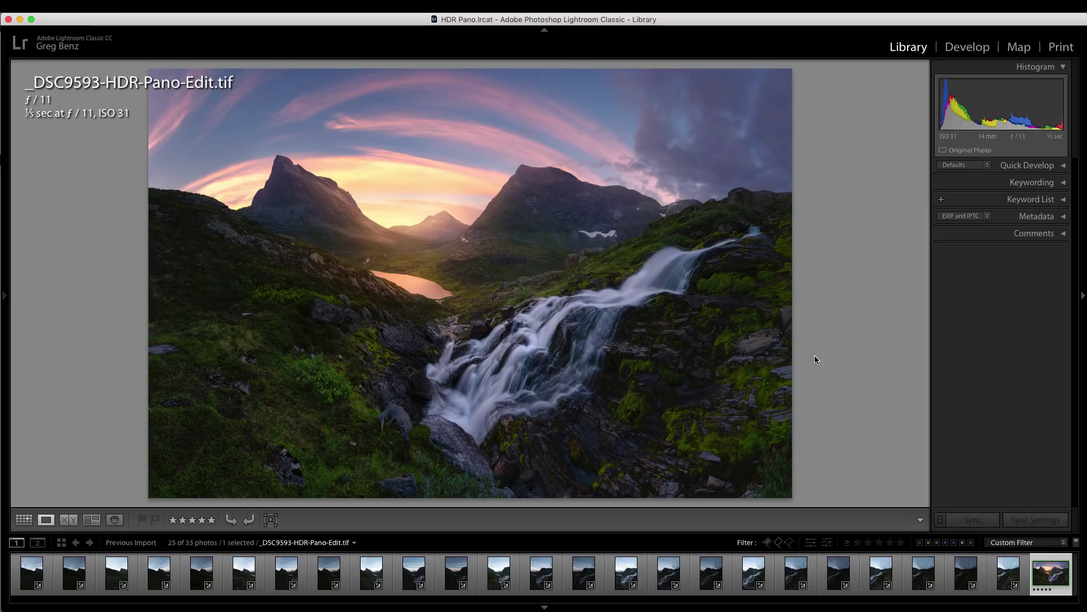
Step: Switch the Library to Grid view to show all 25 bracketed photos
key("g")
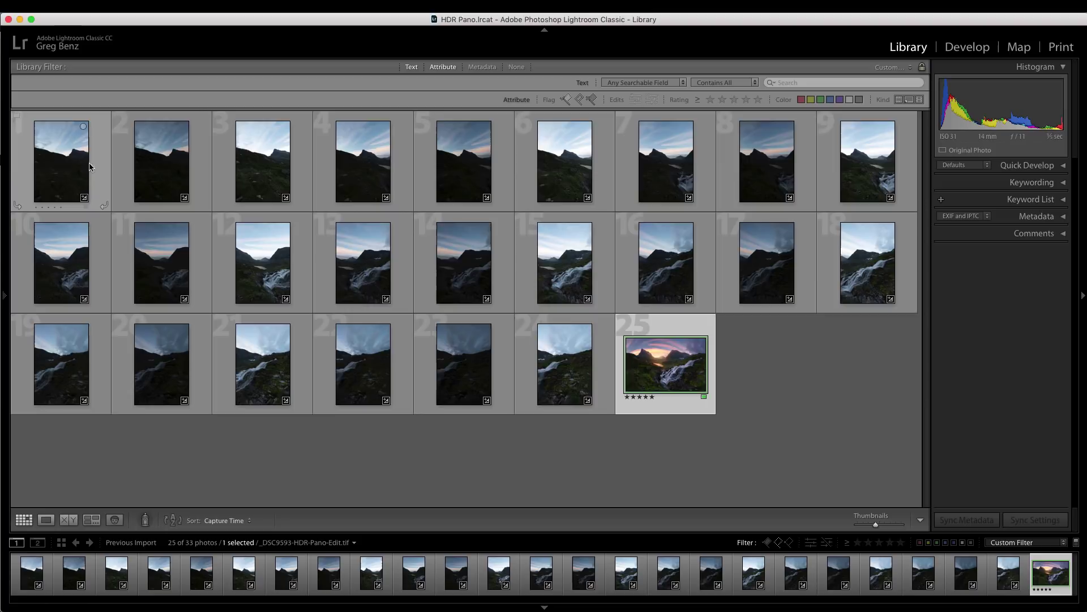
double_click(67, 161)
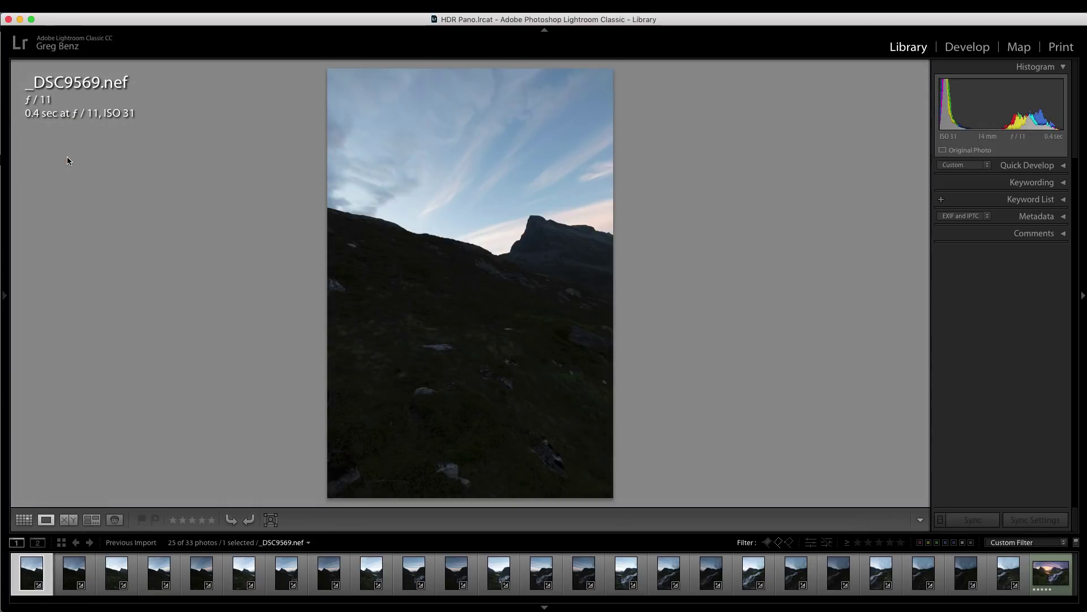
key("Right")
key("Right")
key("Right")
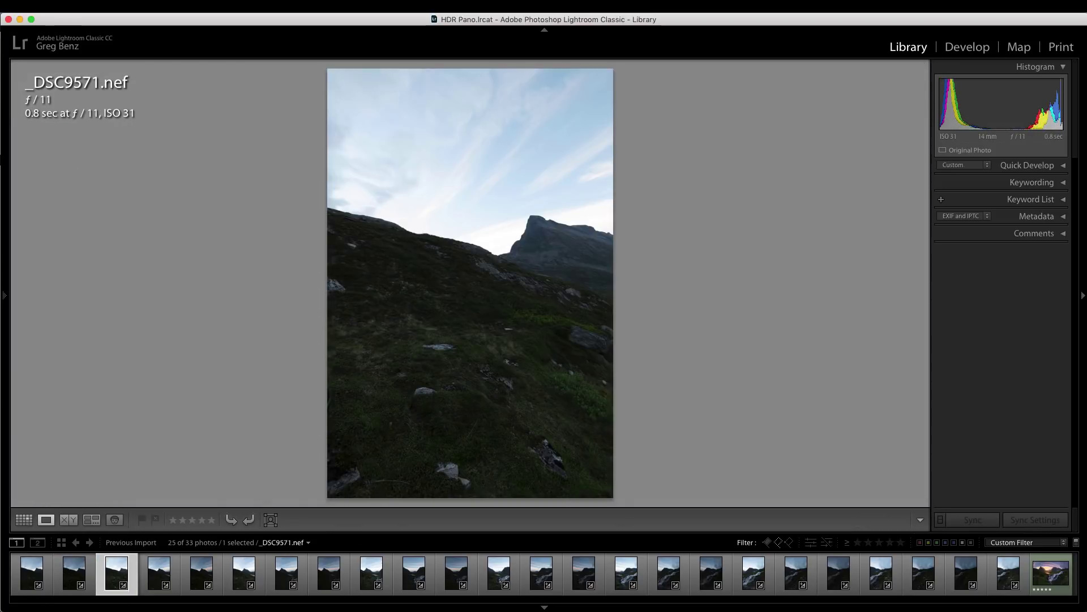
key("Right")
key("Right")
key("Right")
key("Right")
key("Right")
key("Right")
key("Right")
key("Right")
key("Right")
key("Right")
key("Right")
key("Right")
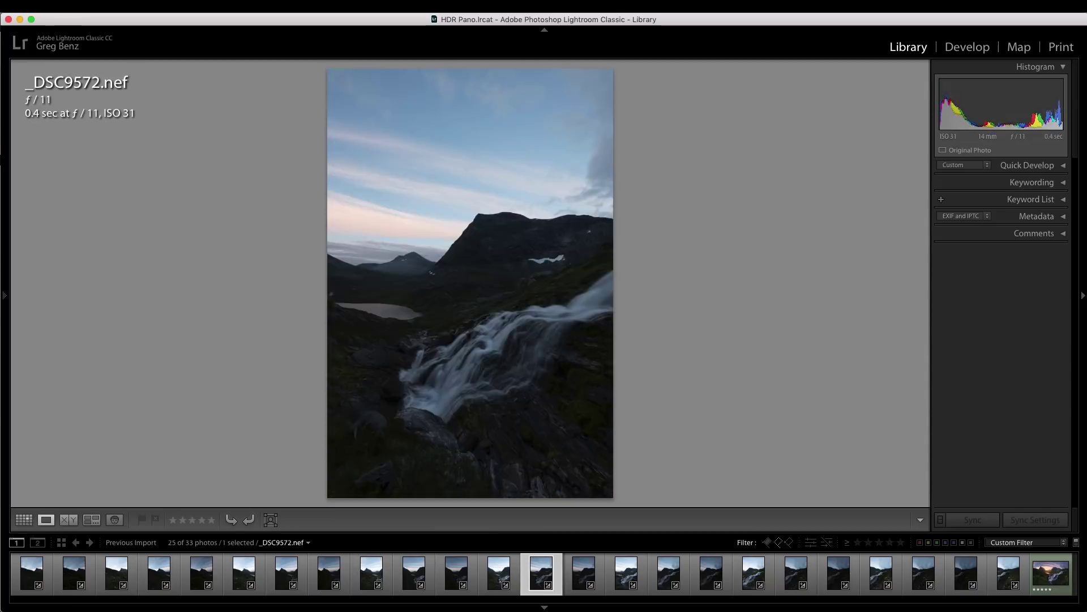
key("Right")
key("Right")
key("Right")
key("Right")
key("Right")
key("Right")
key("Right")
key("Right")
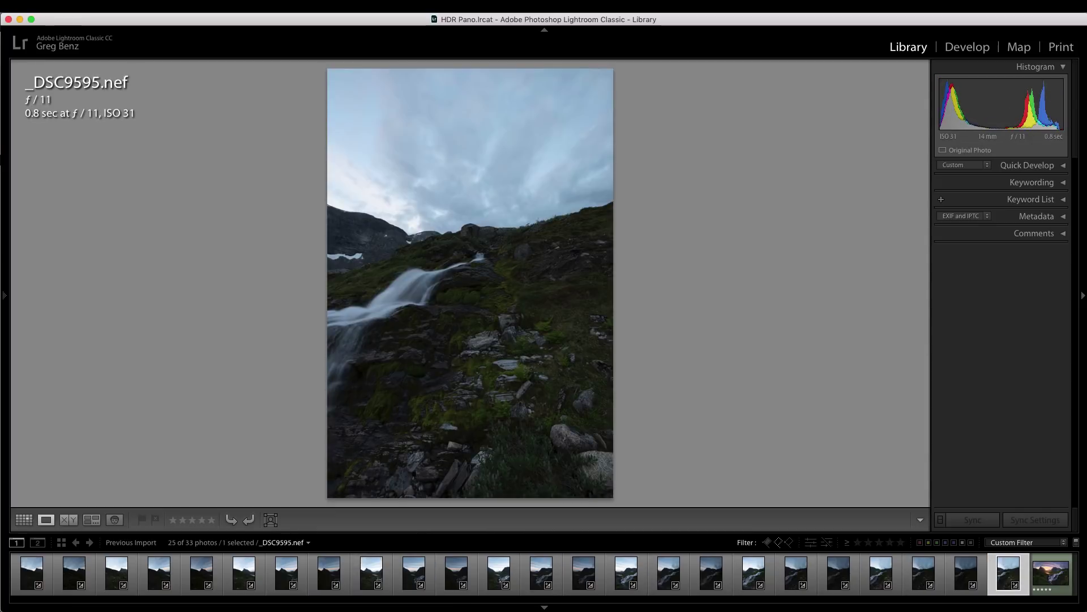
key("g")
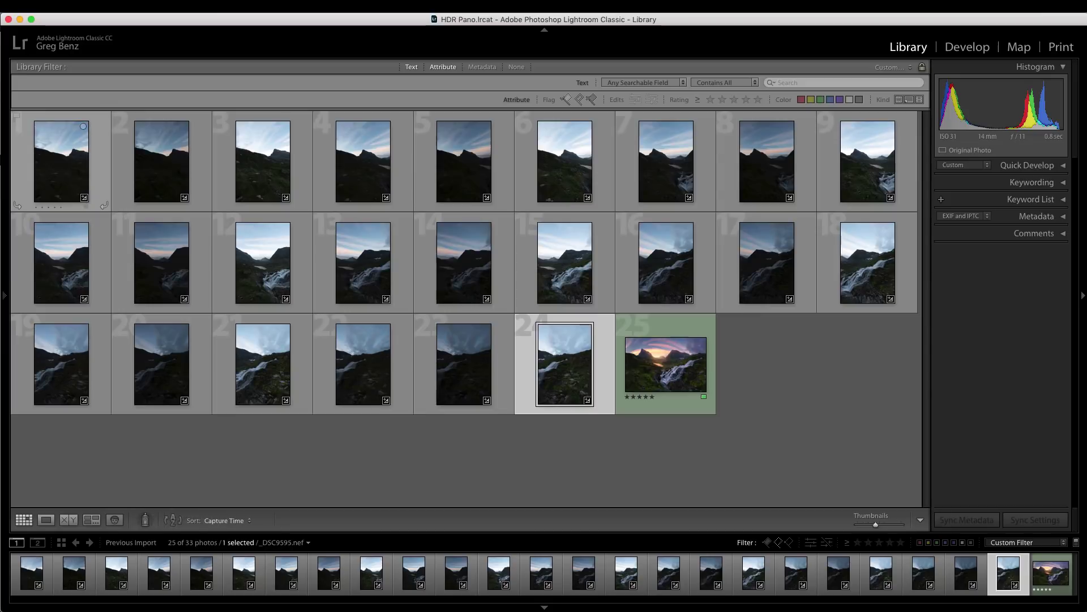
left_click(66, 171)
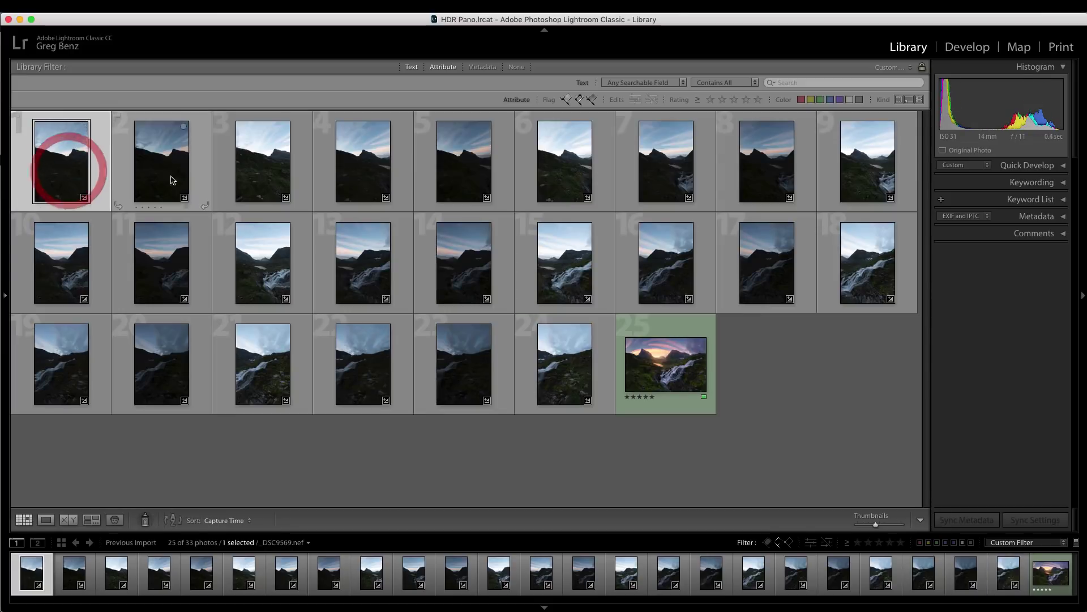
left_click(250, 170, "shift")
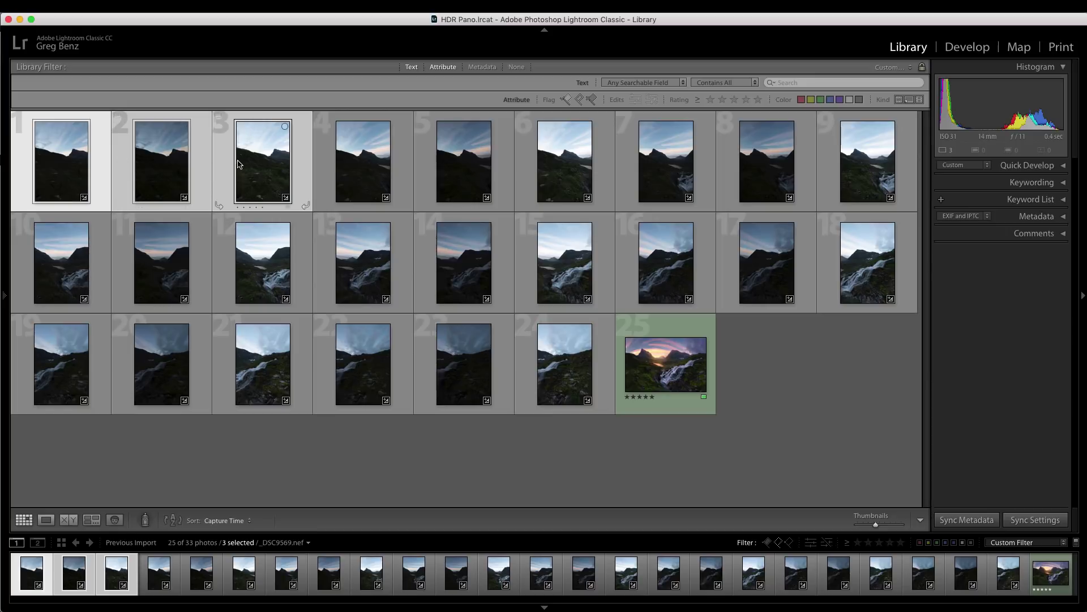
left_click(359, 166)
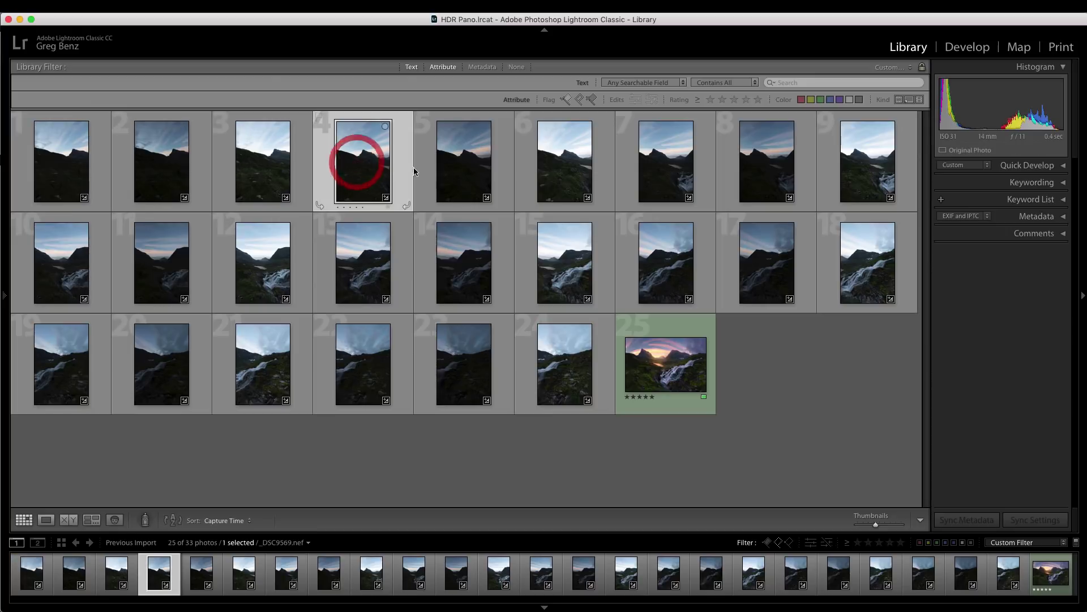
left_click(566, 168, "shift")
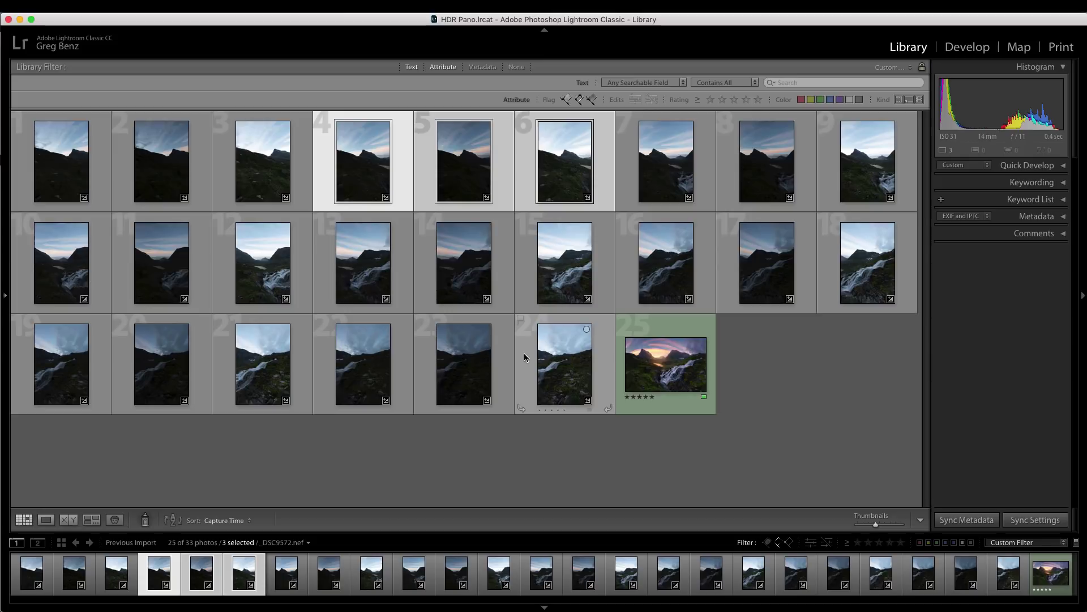
left_click(67, 176)
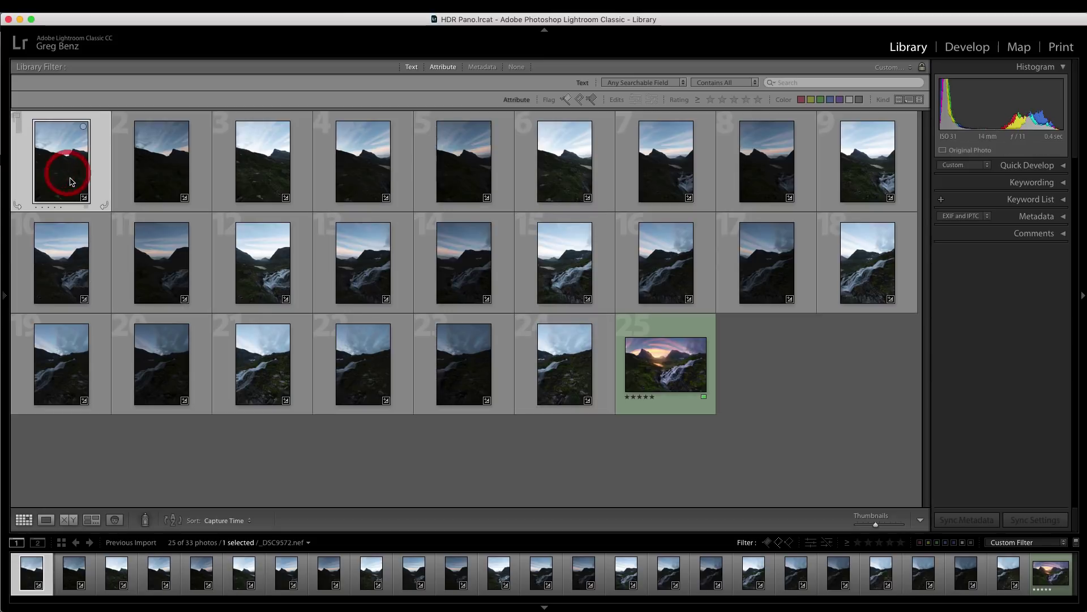
Step: Select shots 1–24 and merge them with Photo Merge > HDR Panorama
left_click(567, 359, "shift")
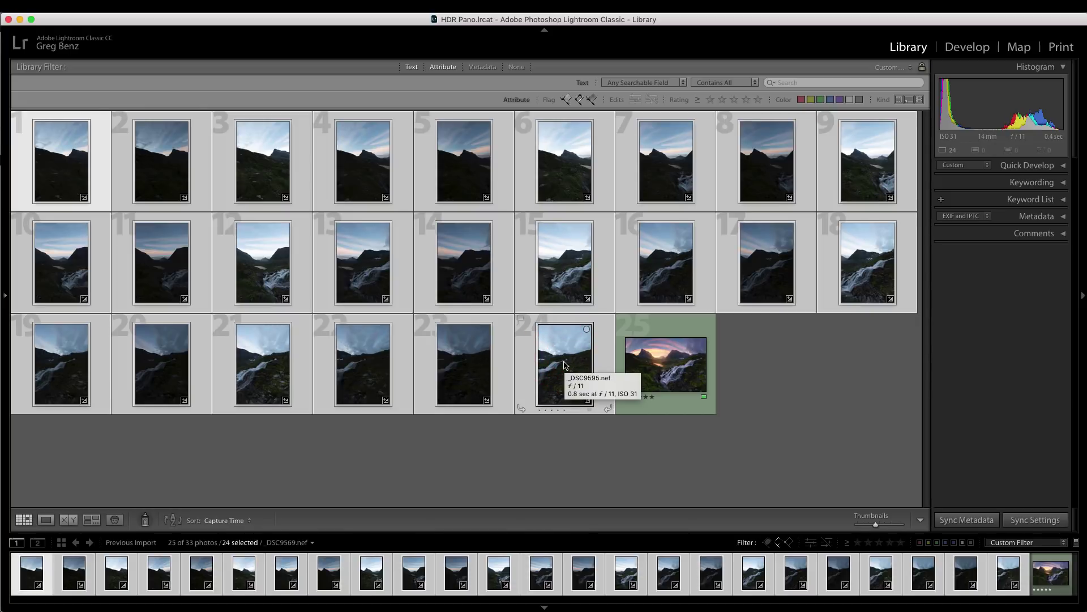
right_click(566, 364)
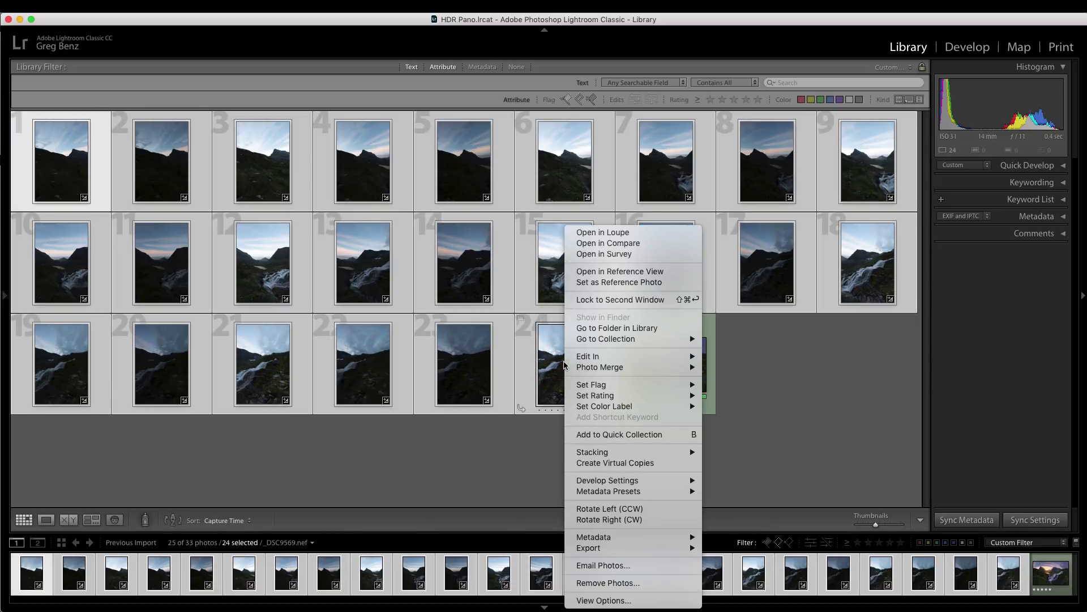
mouse_move(573, 366)
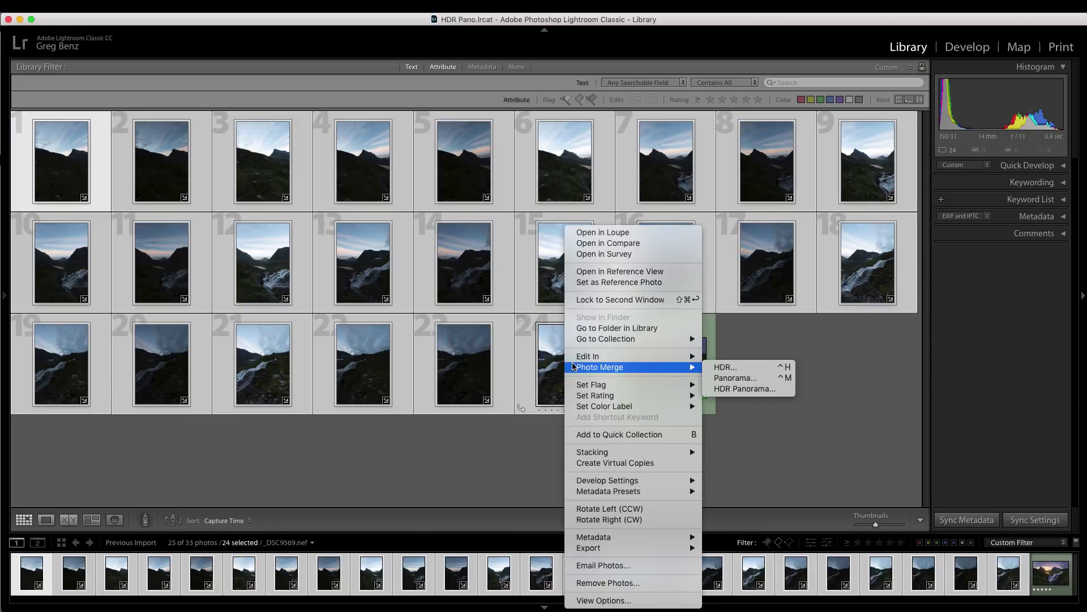
left_click(755, 389)
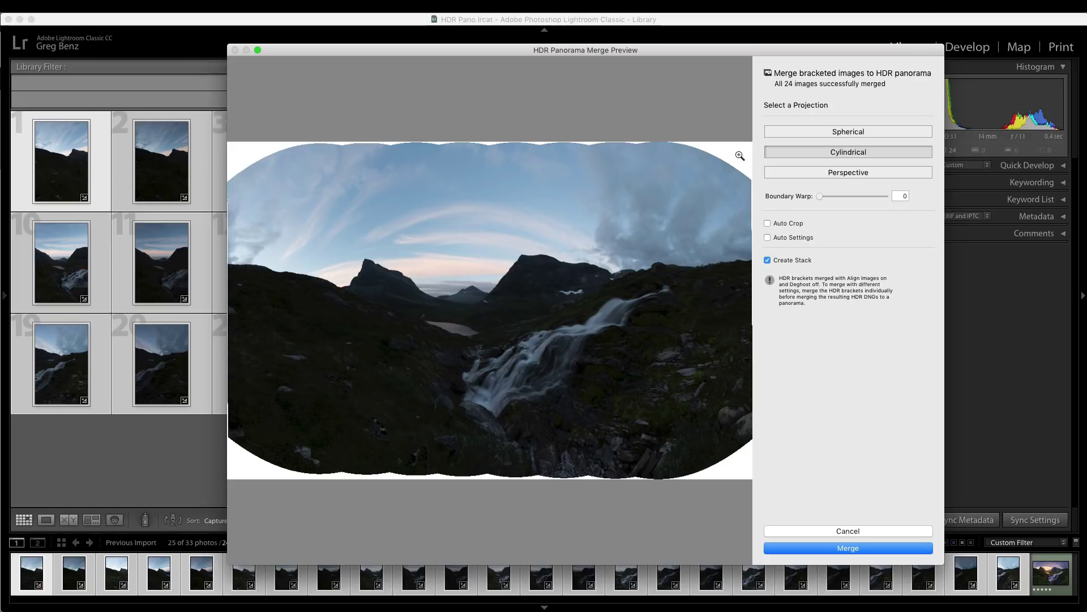
mouse_move(820, 197)
left_mouse_down()
mouse_move(881, 198)
mouse_move(805, 197)
left_mouse_up()
Step: Turn on Auto Crop and set Boundary Warp to 72 in the panorama merge preview
left_click(767, 223)
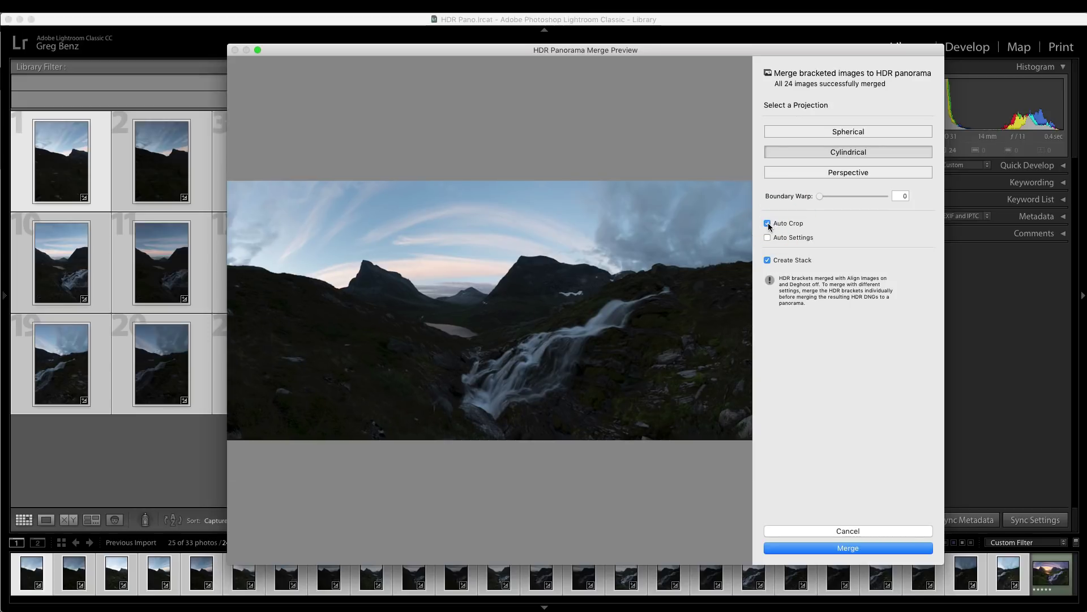
left_click(767, 223)
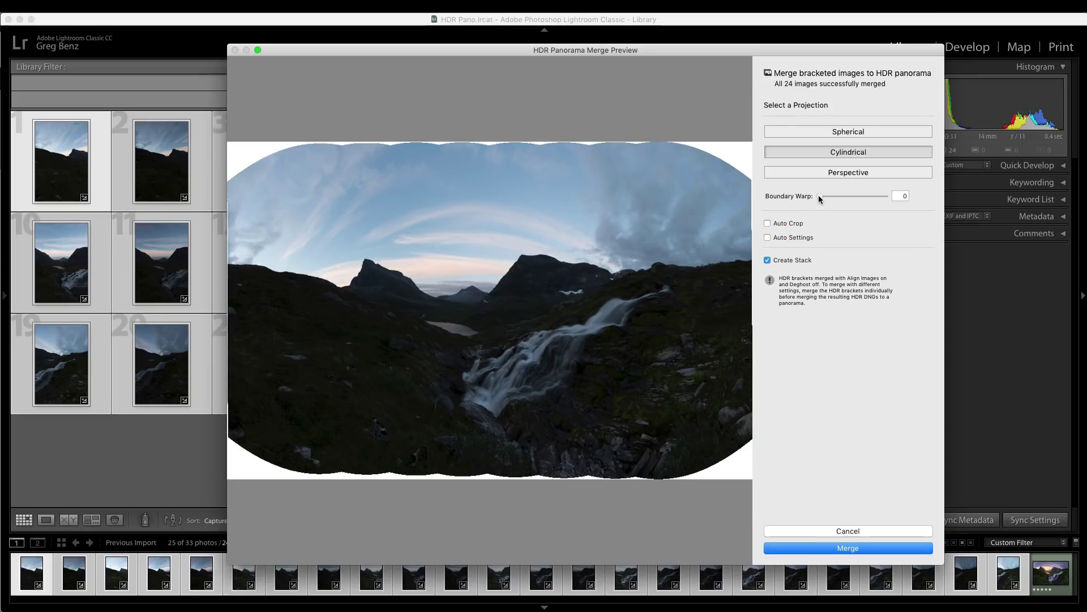
left_click_drag(820, 196, 856, 196)
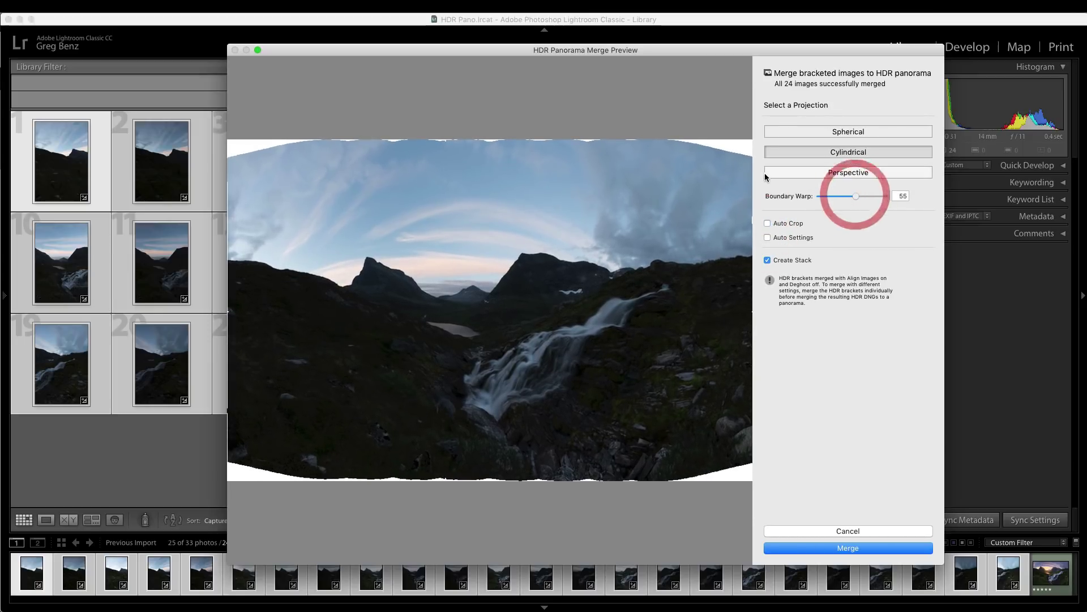
left_click(767, 223)
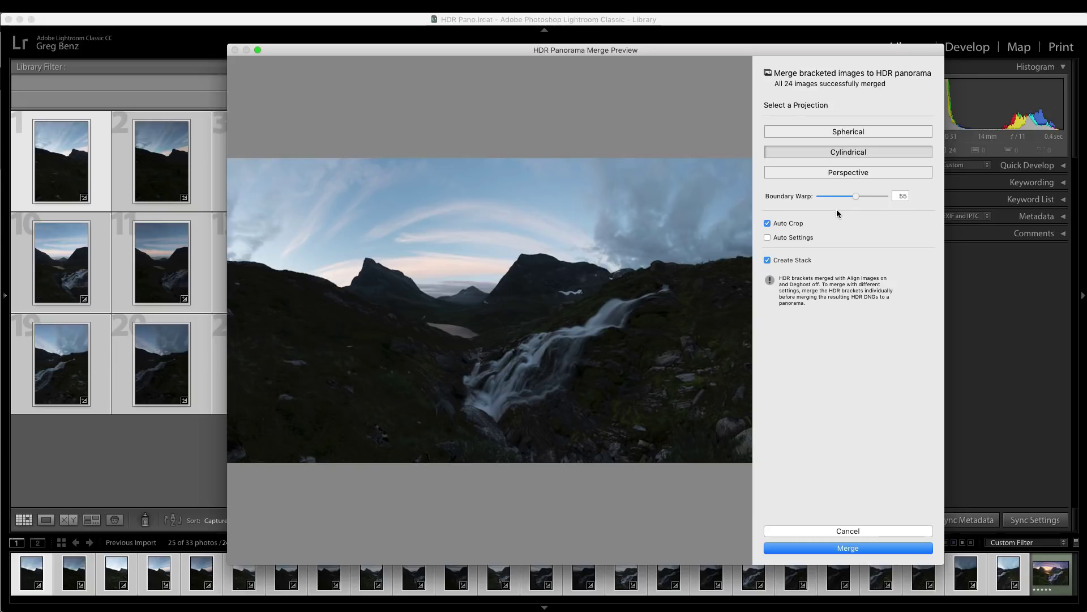
left_click_drag(858, 195, 887, 196)
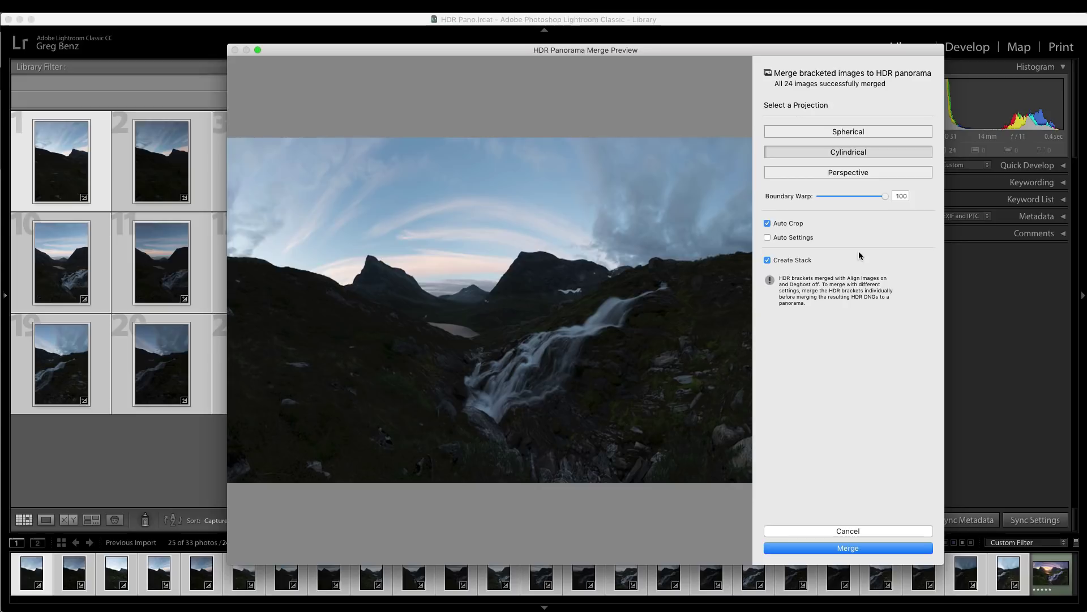
left_click_drag(886, 195, 867, 196)
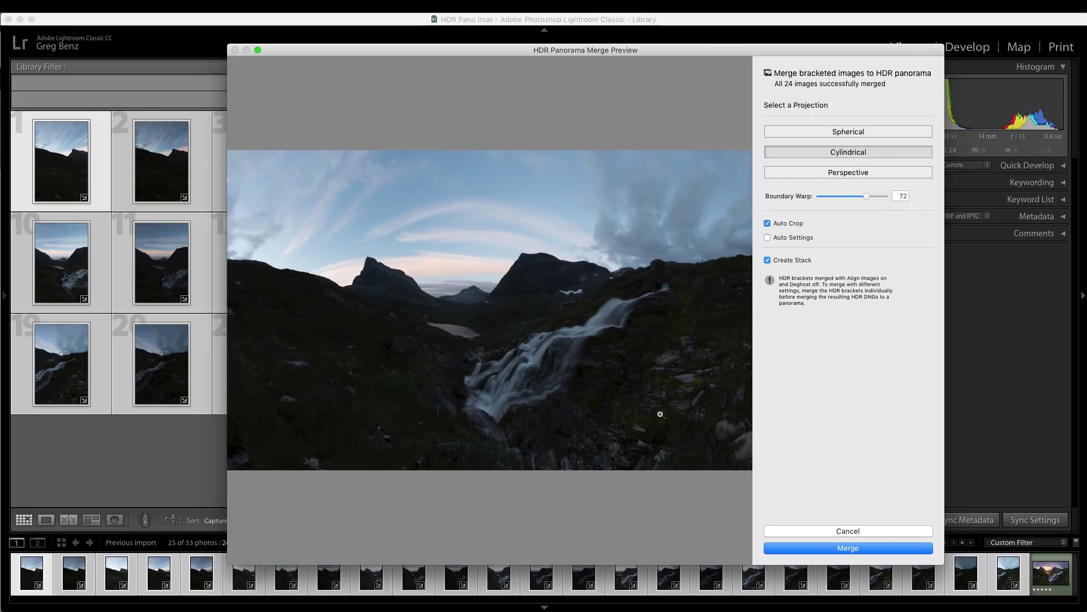
Step: Preview the panorama with Auto Settings, then turn Auto Settings back off
left_click(768, 238)
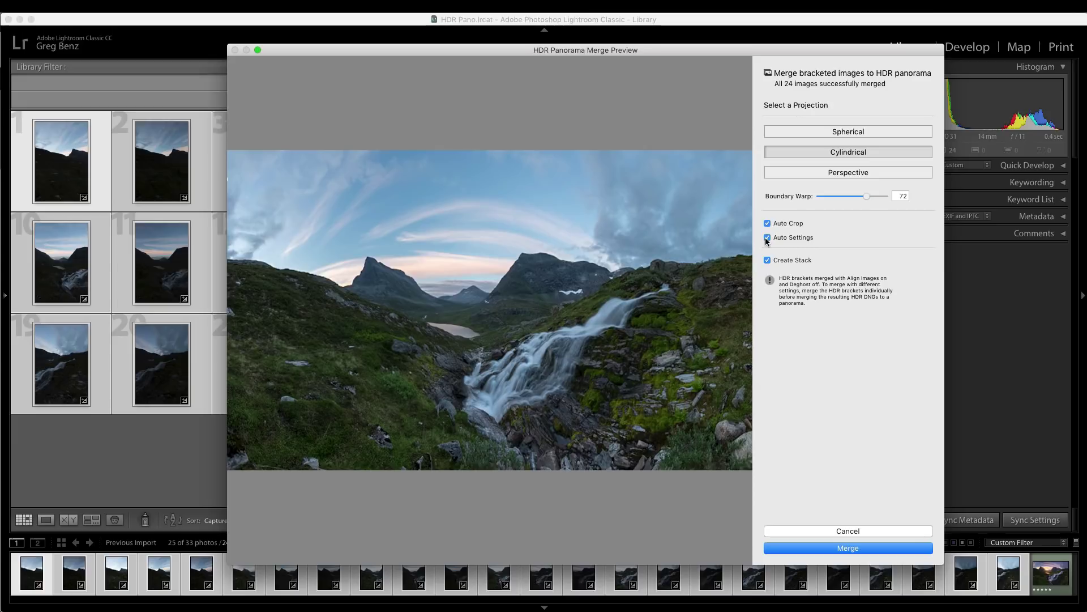
left_click(768, 238)
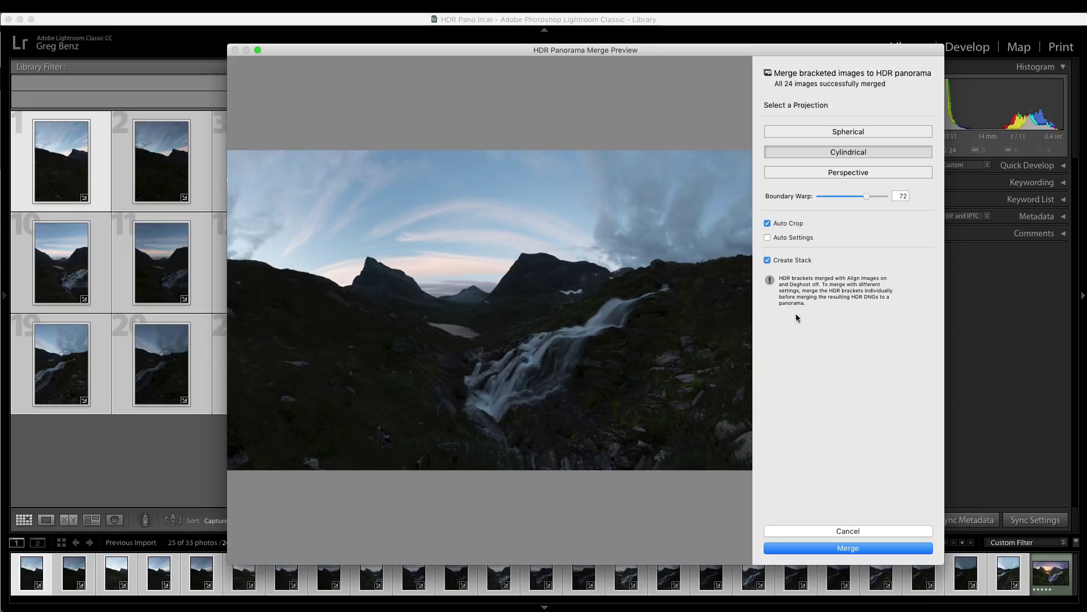
Step: Merge the HDR panorama, then expand and collapse its 25-image stack
left_click(830, 550)
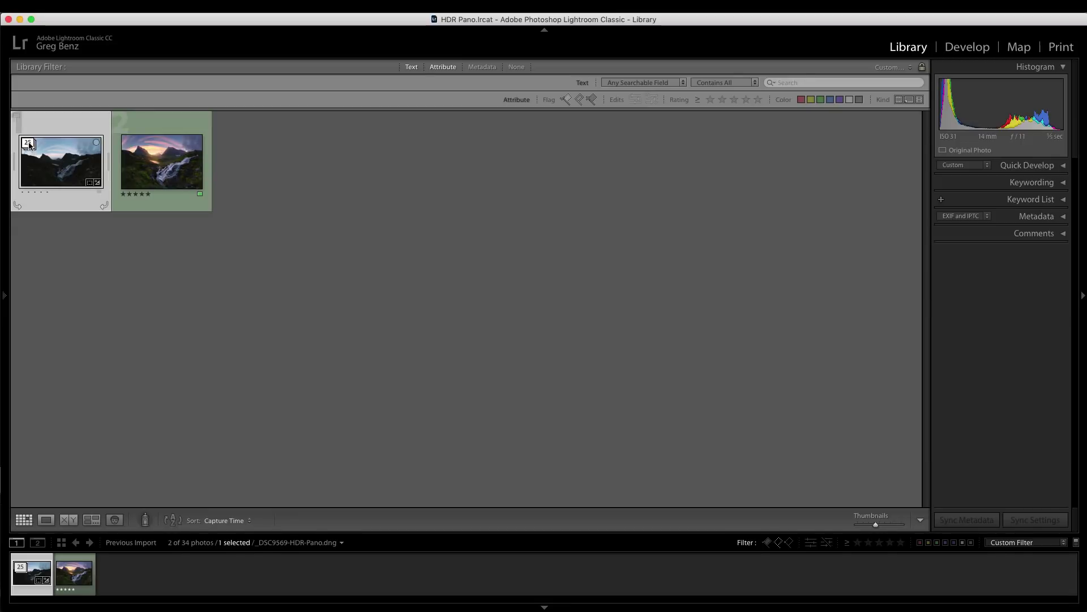
left_click(29, 144)
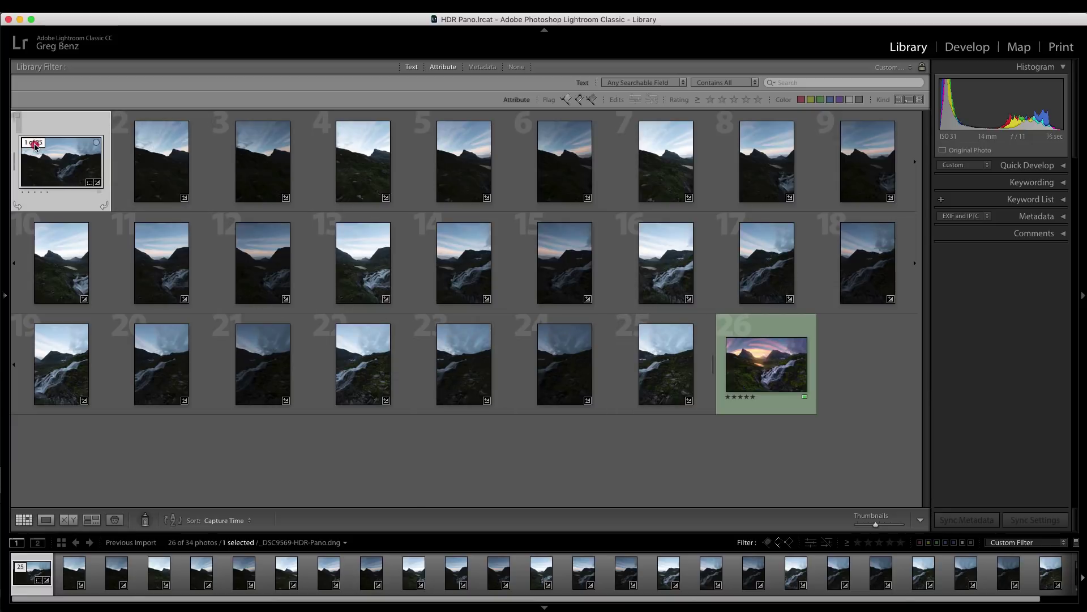
left_click(34, 146)
double_click(59, 166)
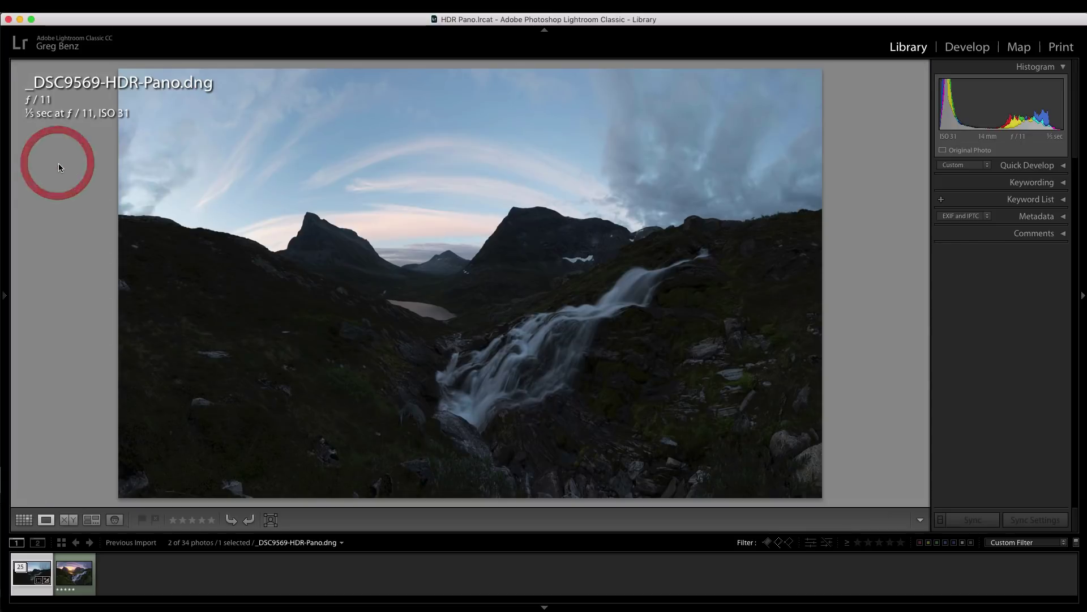
left_click(204, 258)
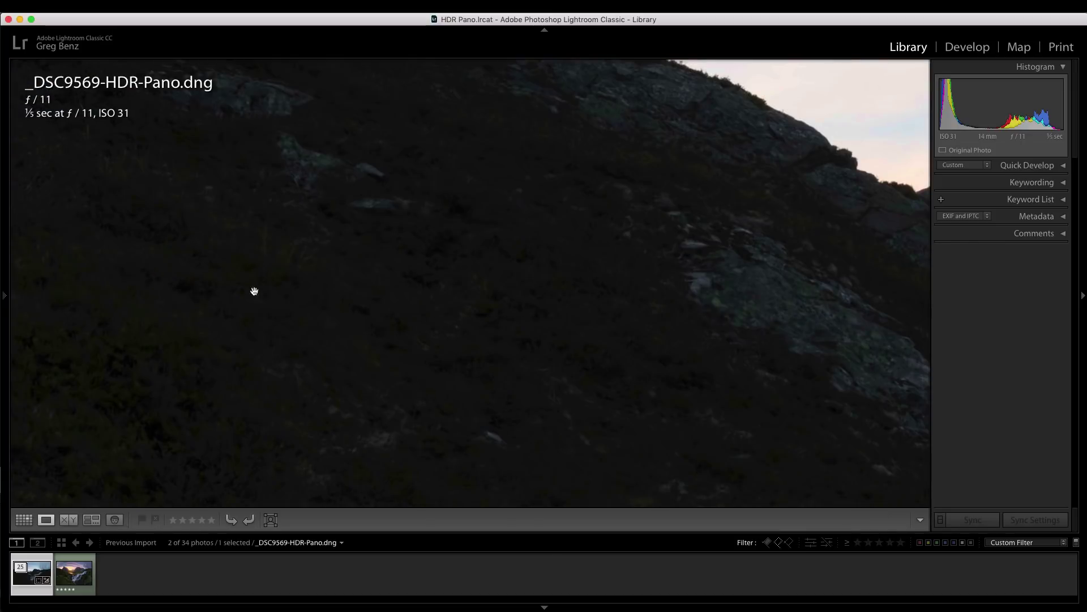
left_click_drag(254, 291, 587, 170)
scroll(530, 201, "up", 15)
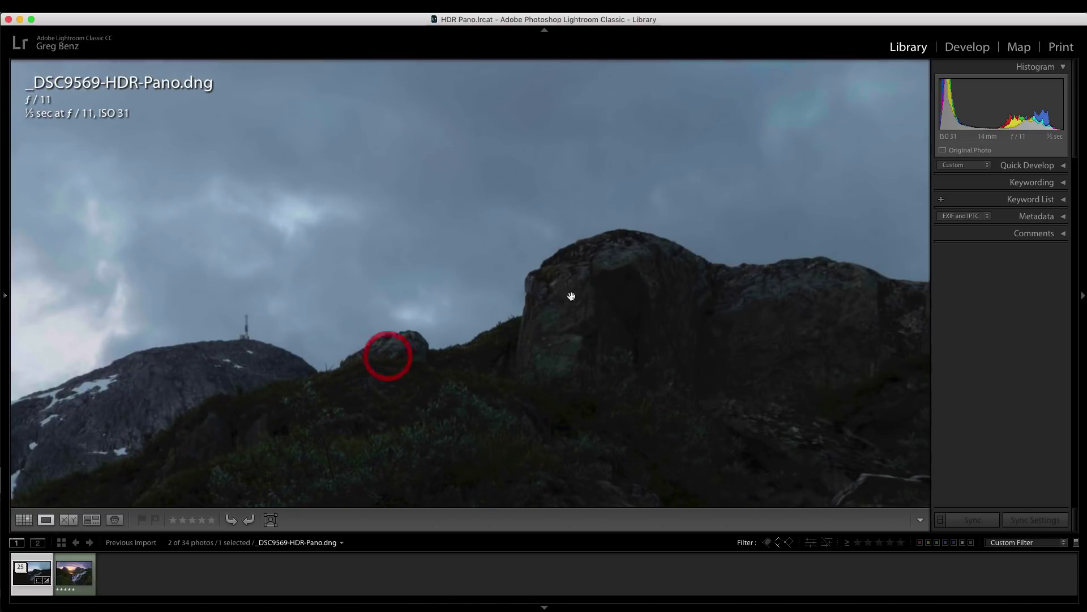
left_click_drag(571, 296, 111, 311)
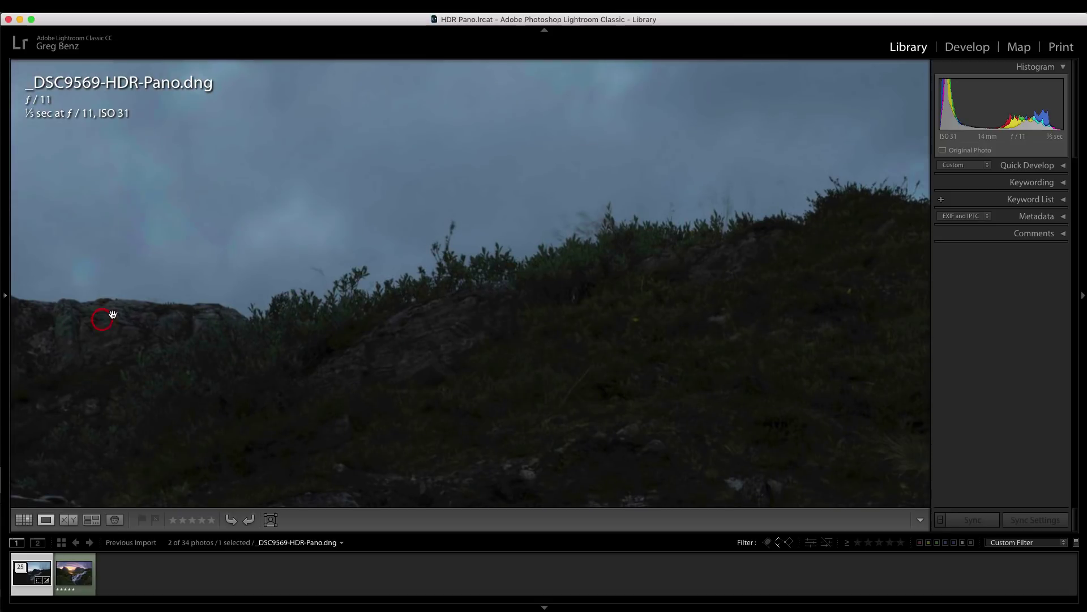
left_click(390, 285)
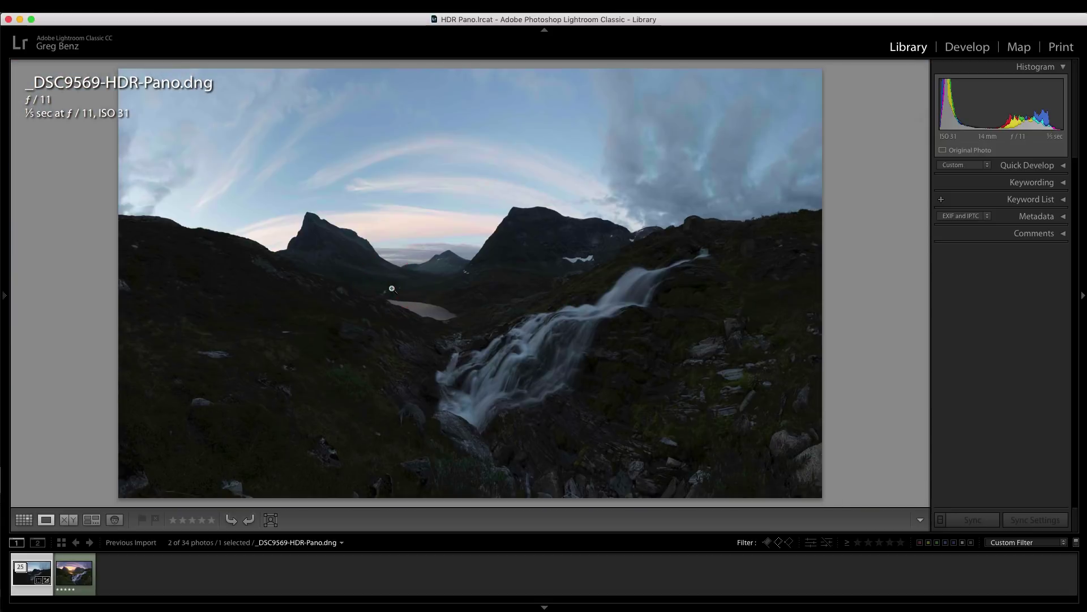
Step: In Develop, raise the merged panorama's Exposure to +2.40
left_click(968, 47)
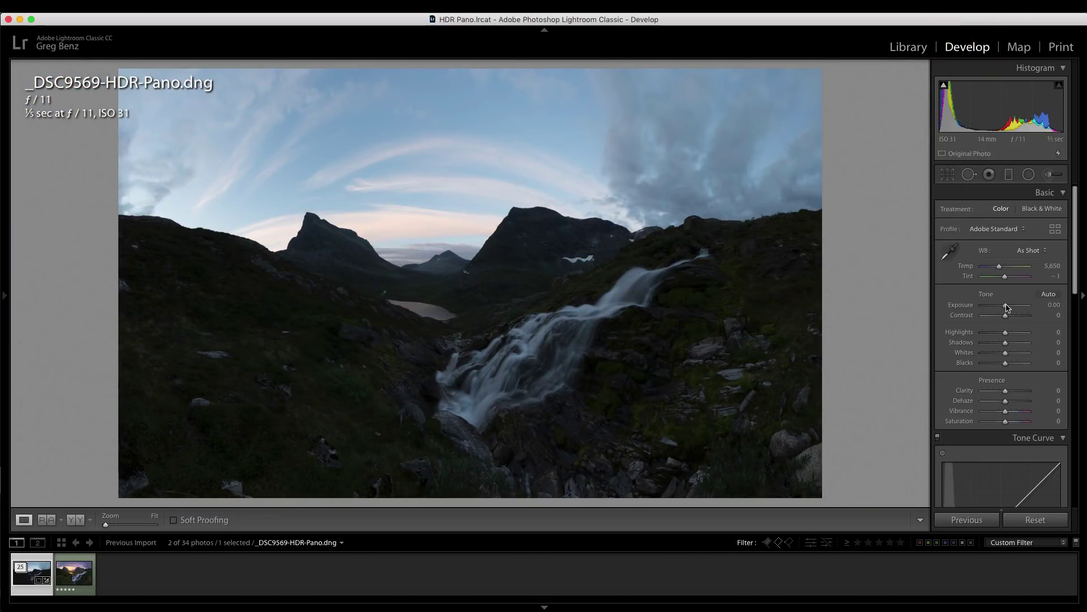
left_click_drag(1007, 306, 1011, 307)
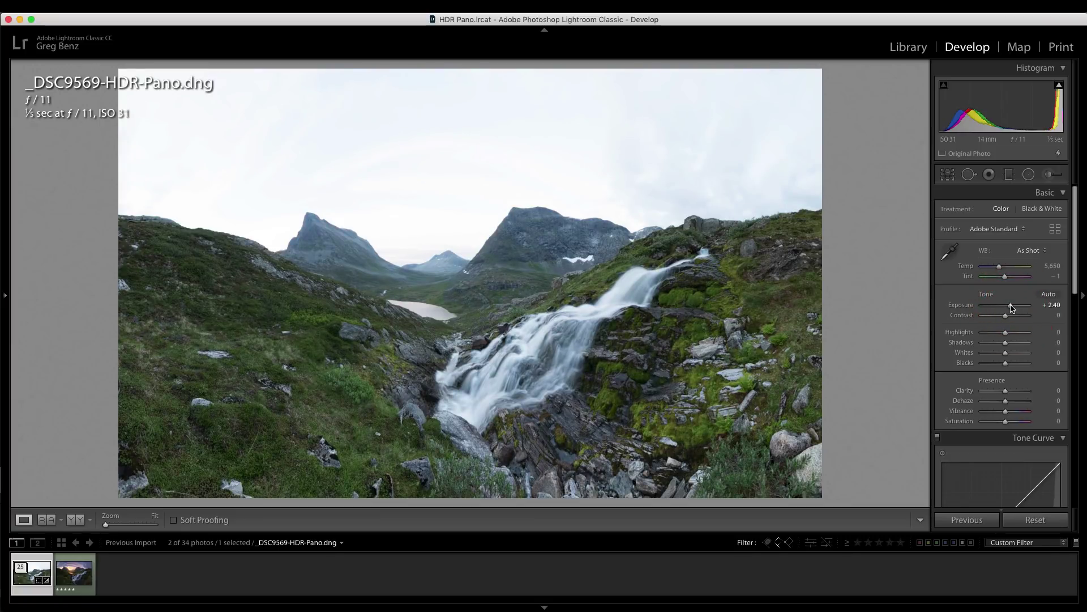
Step: Display the edited version _DSC9593-HDR-Pano-Edit.tif from the filmstrip
left_click(74, 573)
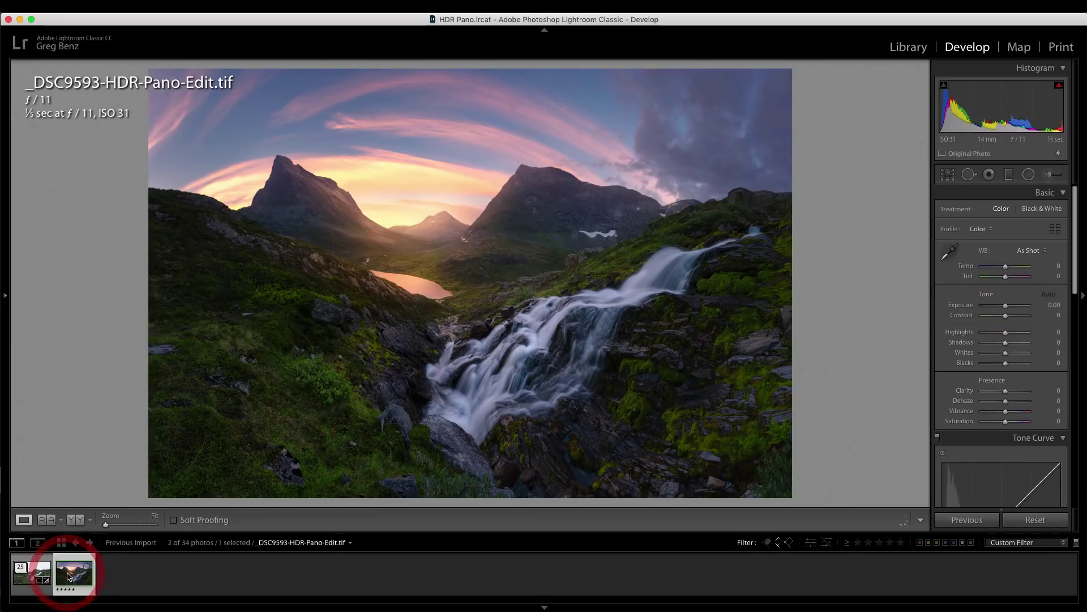